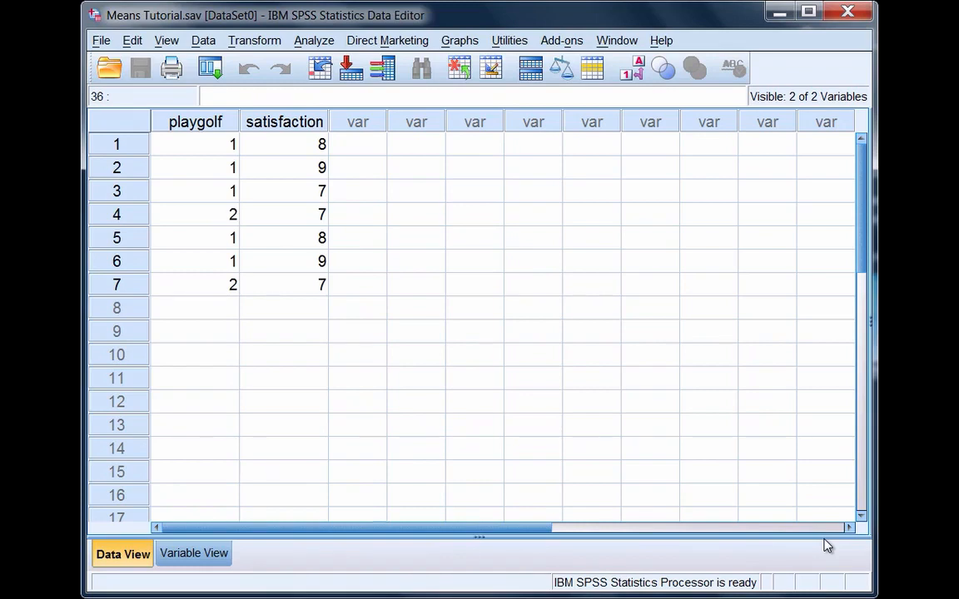
- Examine the playgolf and satisfaction columns, switching the display between numeric codes and value labels
{"action": "left_click", "coordinate": [212, 128]}
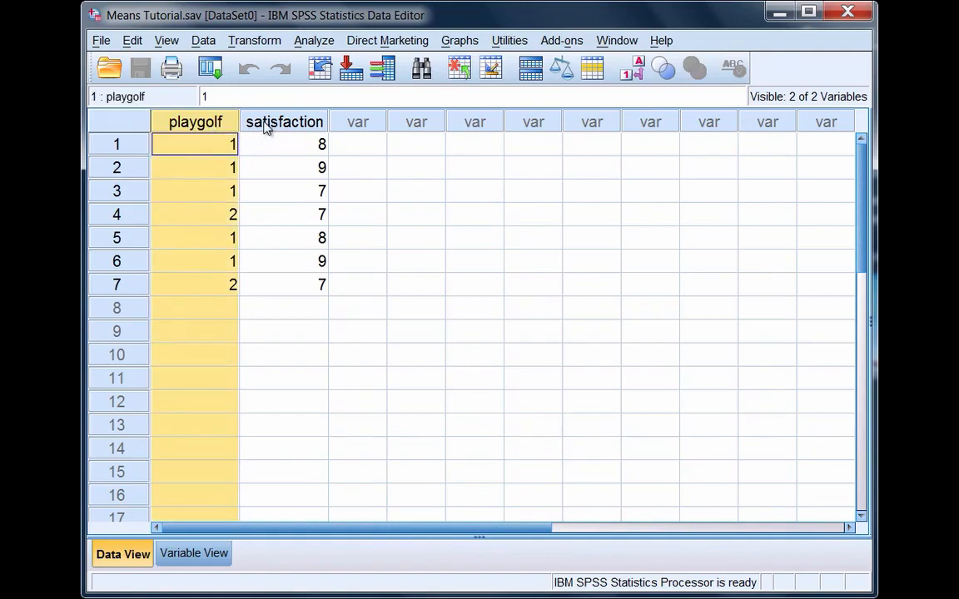
{"action": "left_click", "coordinate": [264, 125]}
{"action": "left_click", "coordinate": [200, 125]}
{"action": "left_click", "coordinate": [635, 74]}
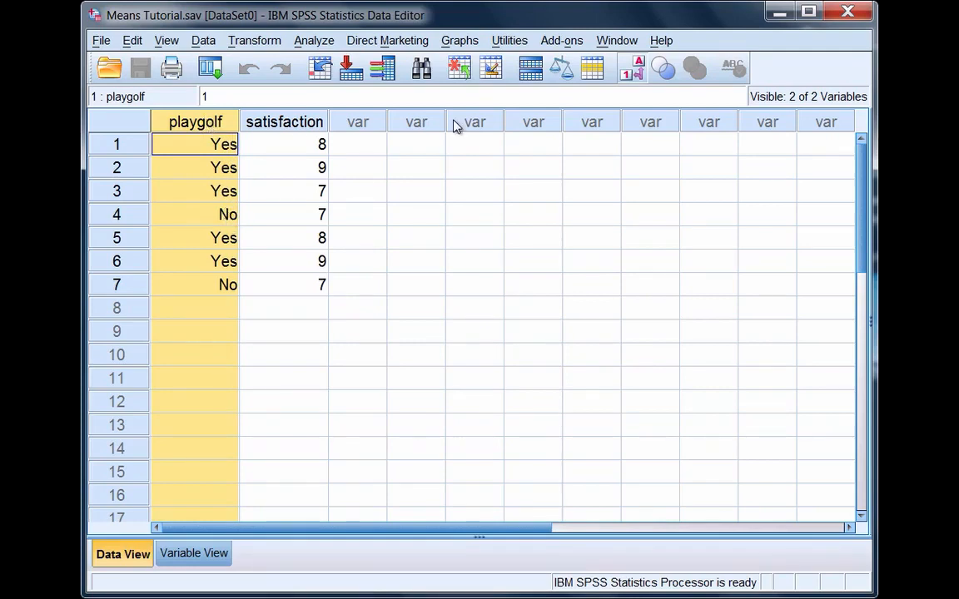
{"action": "left_click", "coordinate": [635, 73]}
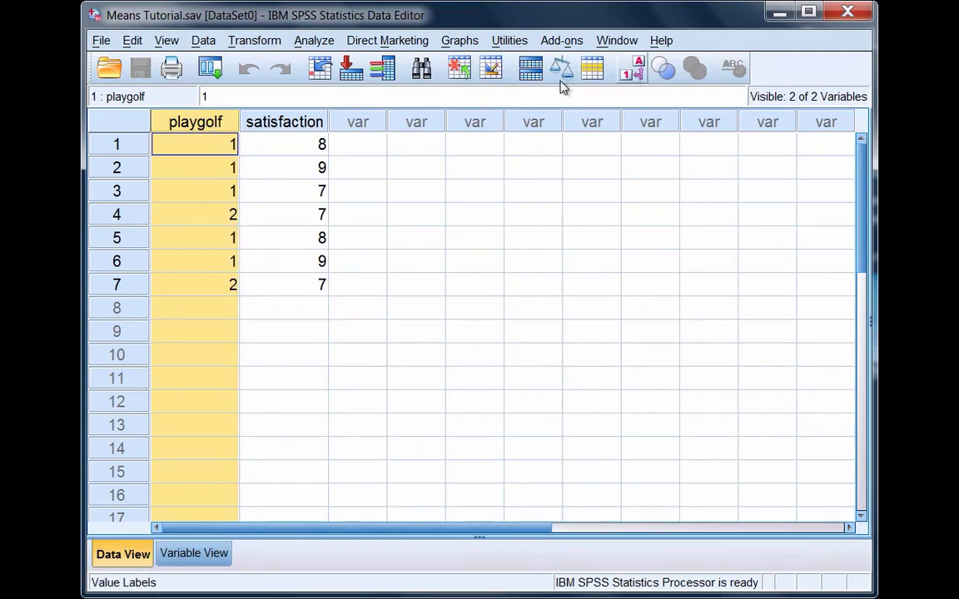
{"action": "left_click", "coordinate": [265, 123]}
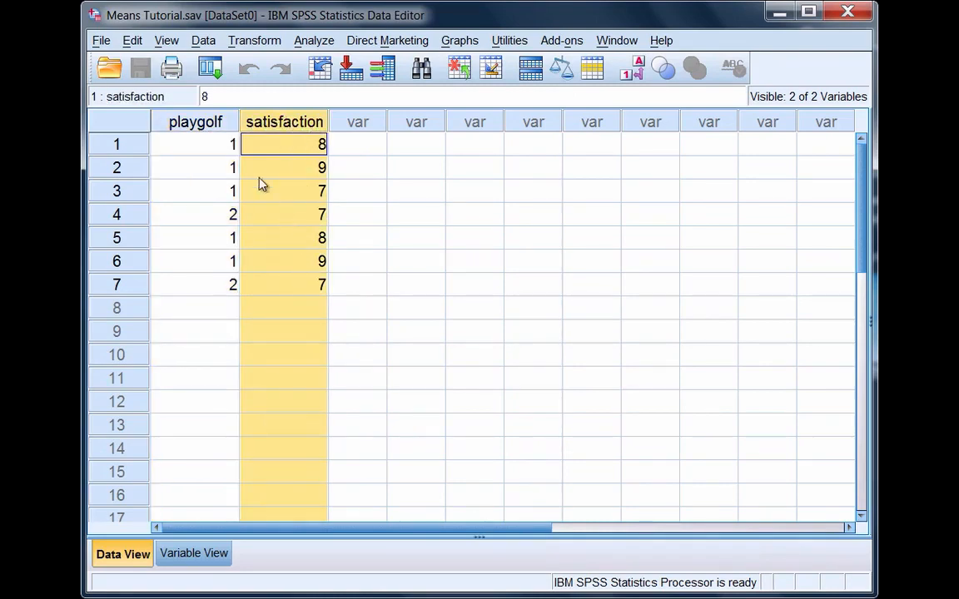
{"action": "left_click", "coordinate": [229, 152]}
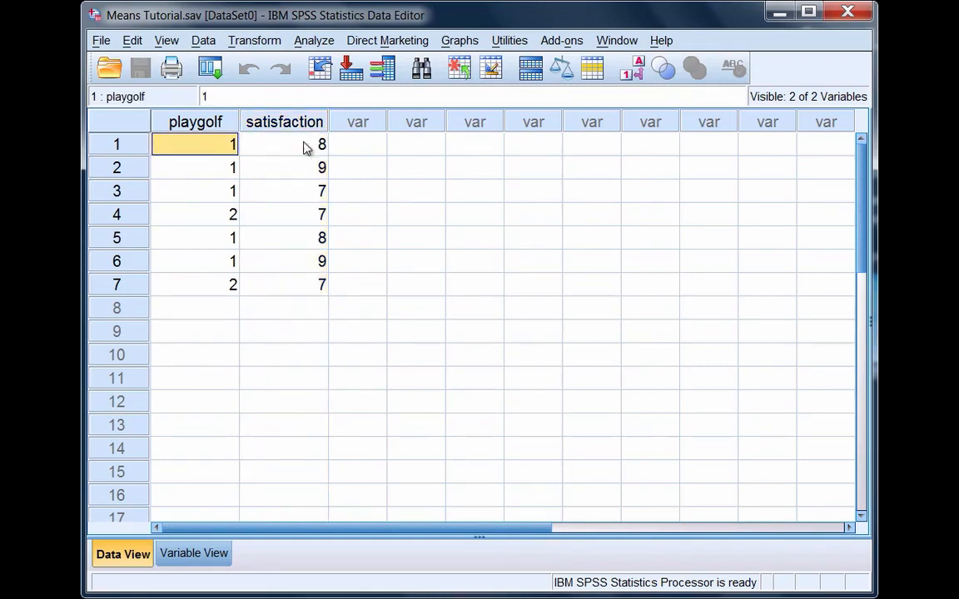
{"action": "left_click", "coordinate": [631, 70]}
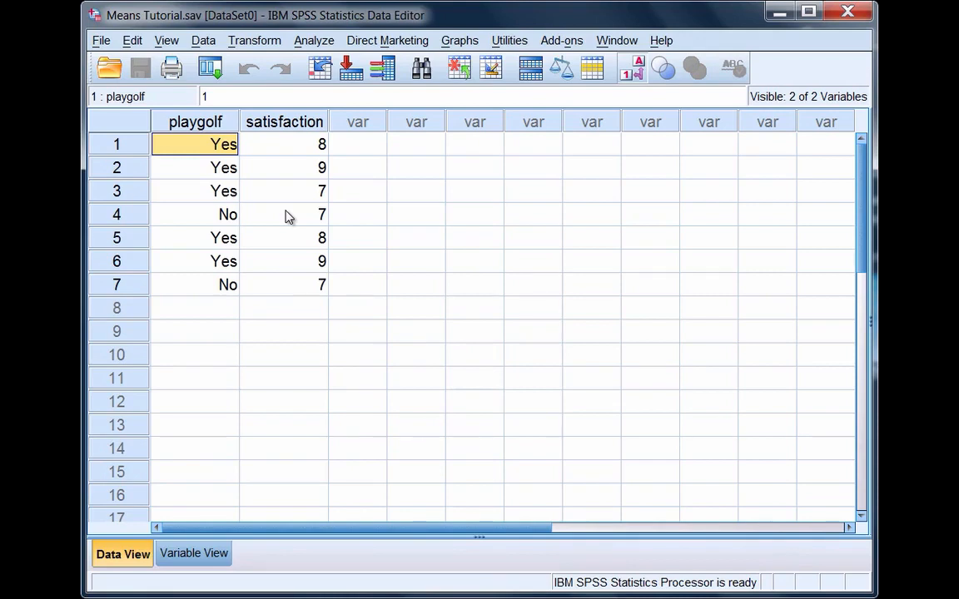
{"action": "left_click", "coordinate": [633, 74]}
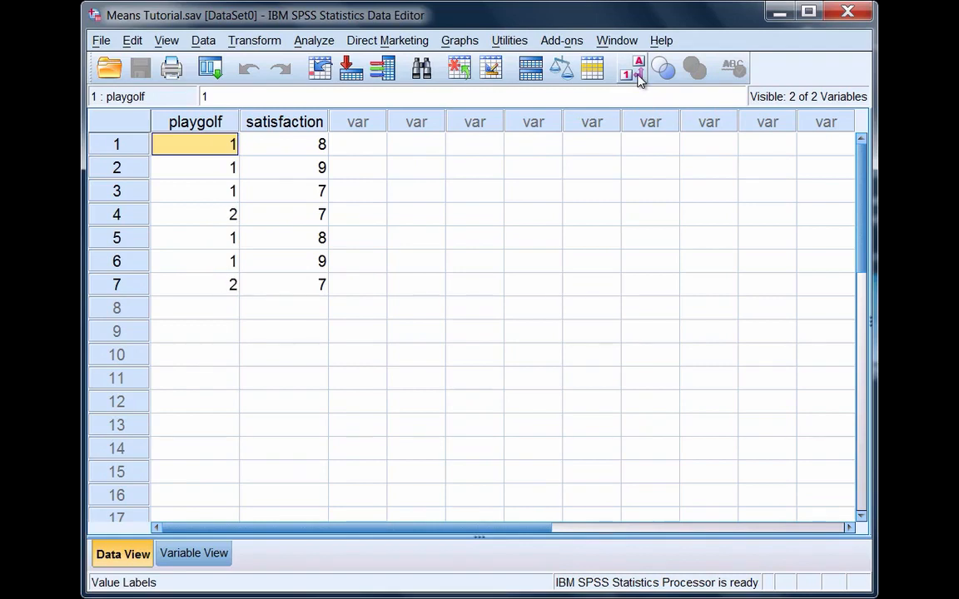
- Start a Descriptives analysis and add satisfaction as the variable to analyze
{"action": "left_click", "coordinate": [316, 42]}
{"action": "mouse_move", "coordinate": [416, 85]}
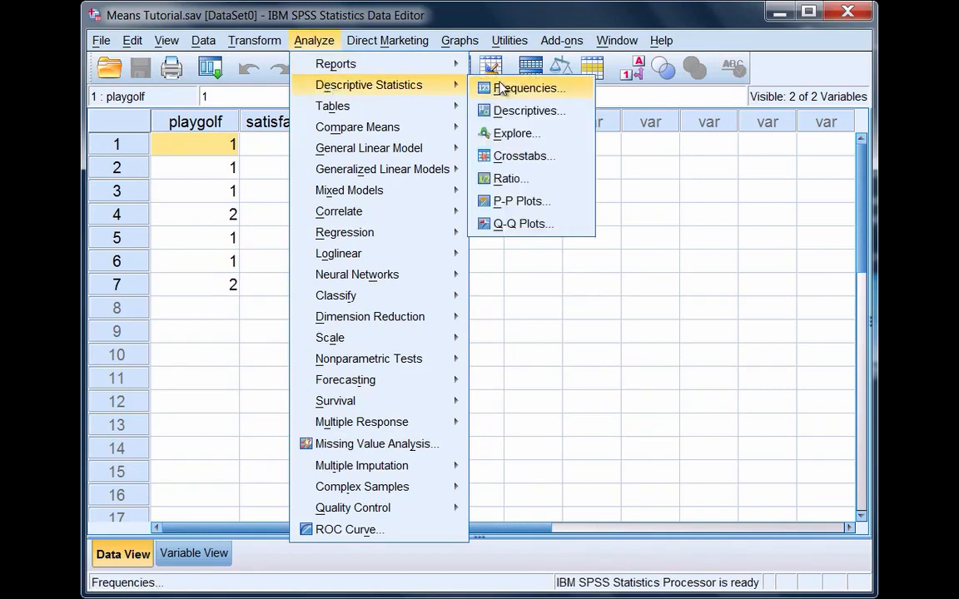
{"action": "left_click", "coordinate": [501, 110]}
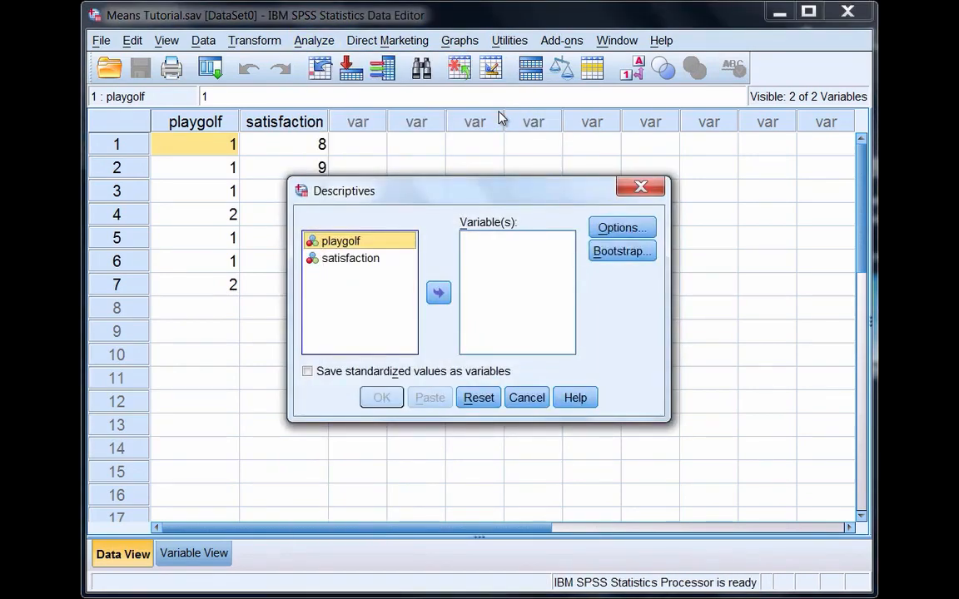
{"action": "left_click", "coordinate": [362, 261]}
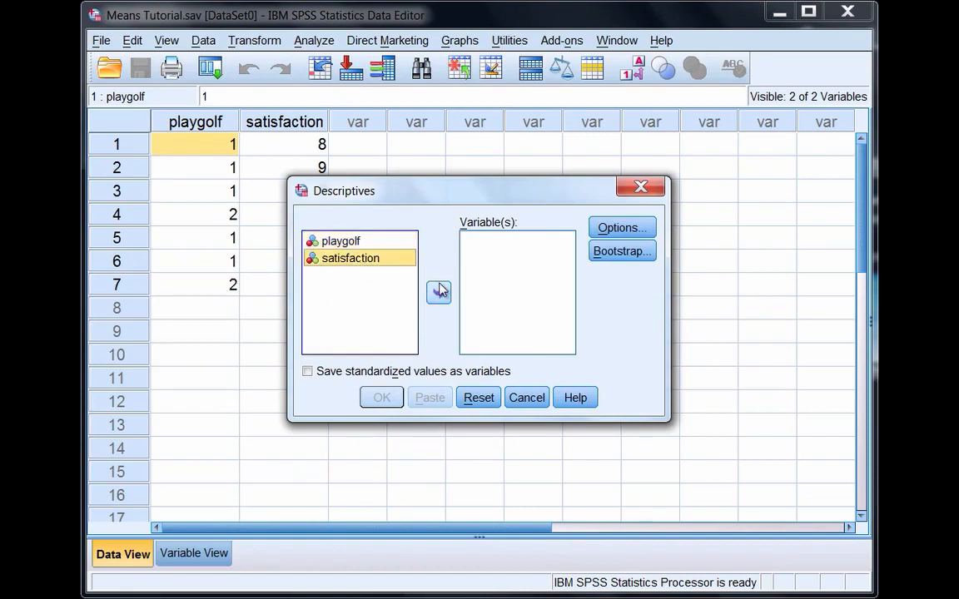
{"action": "left_click", "coordinate": [436, 293]}
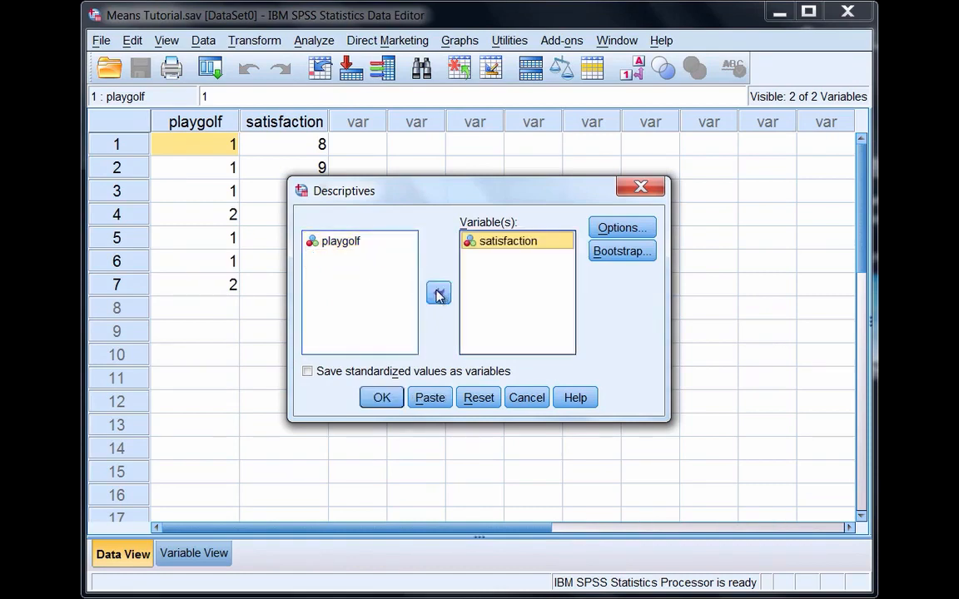
- Exclude Minimum and Maximum from the descriptive statistics, keeping Mean and Std. deviation, and run the analysis
{"action": "left_click", "coordinate": [623, 227]}
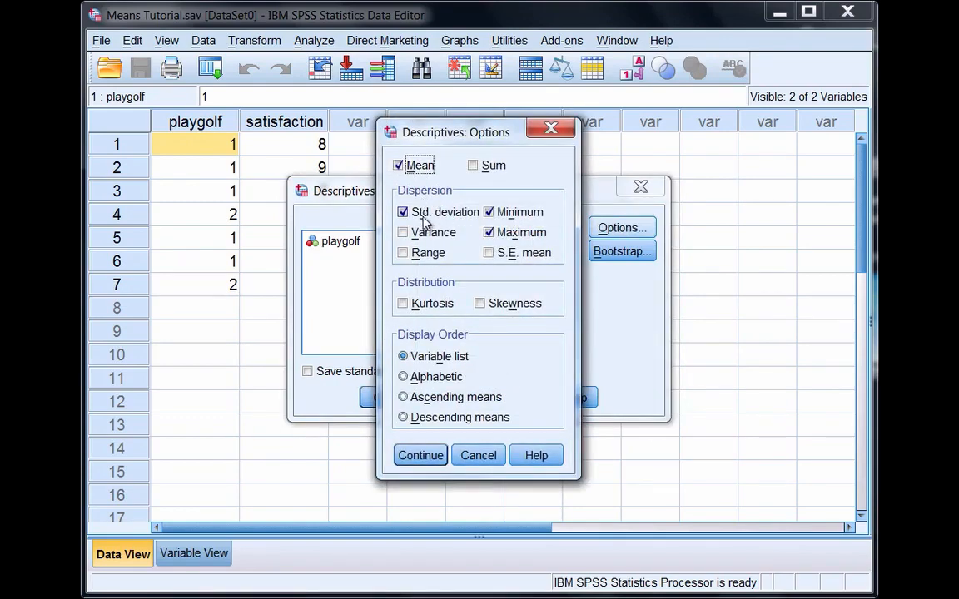
{"action": "left_click", "coordinate": [488, 212]}
{"action": "left_click", "coordinate": [489, 232]}
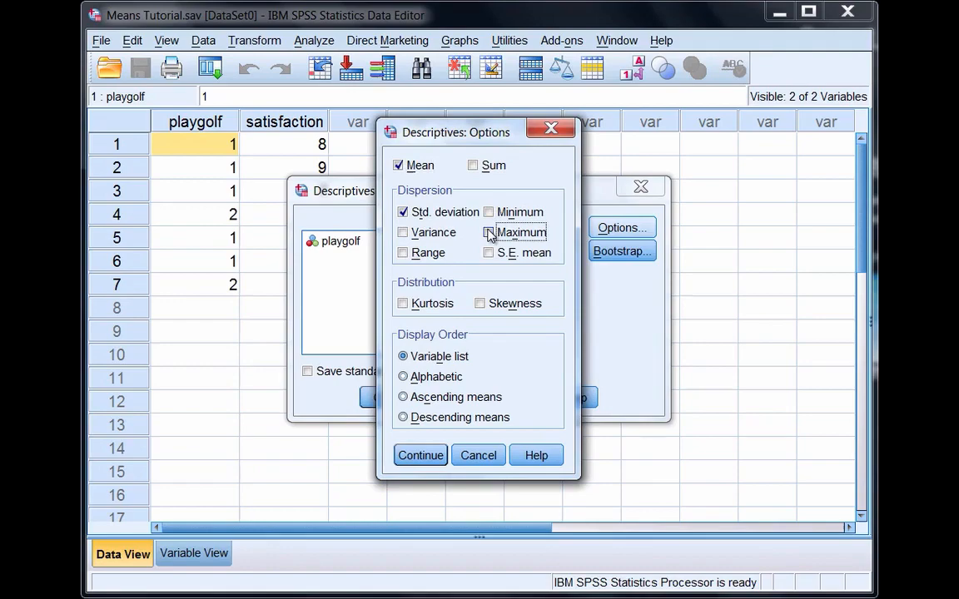
{"action": "left_click", "coordinate": [413, 454]}
{"action": "left_click", "coordinate": [384, 397]}
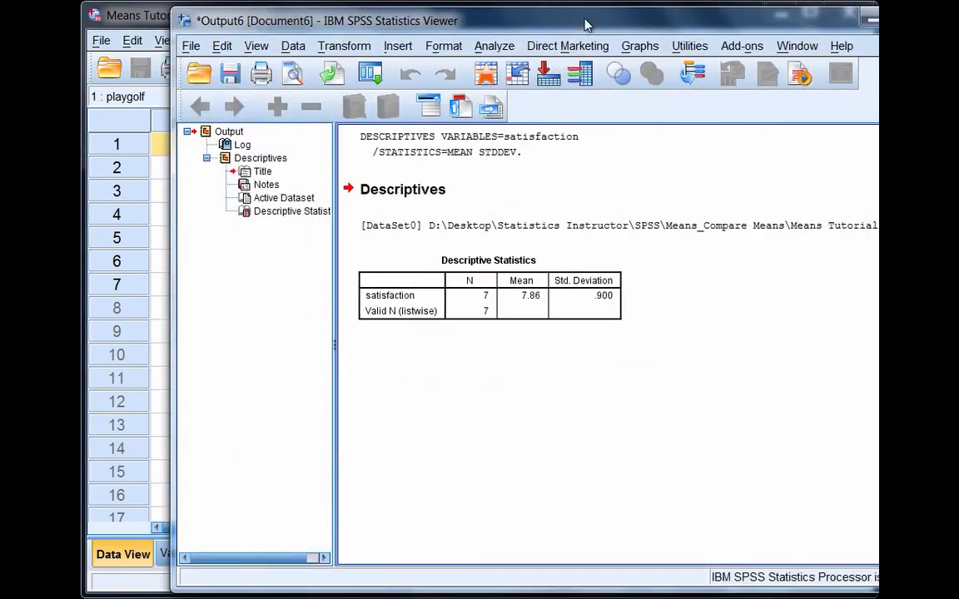
- Examine the Descriptive Statistics table in the output viewer and return to the Data Editor
{"action": "left_click_drag", "start_coordinate": [586, 25], "coordinate": [506, 19]}
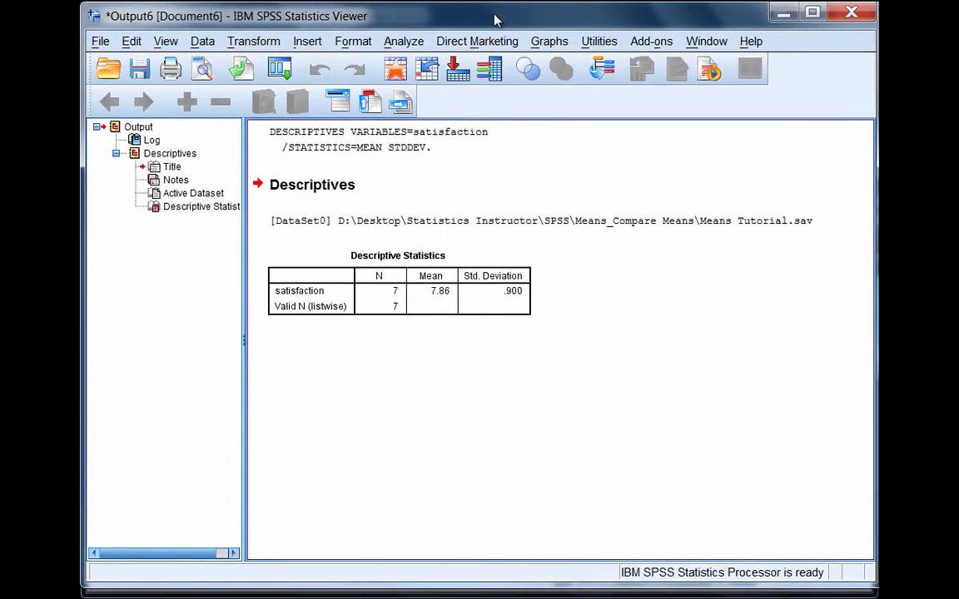
{"action": "left_click", "coordinate": [459, 263]}
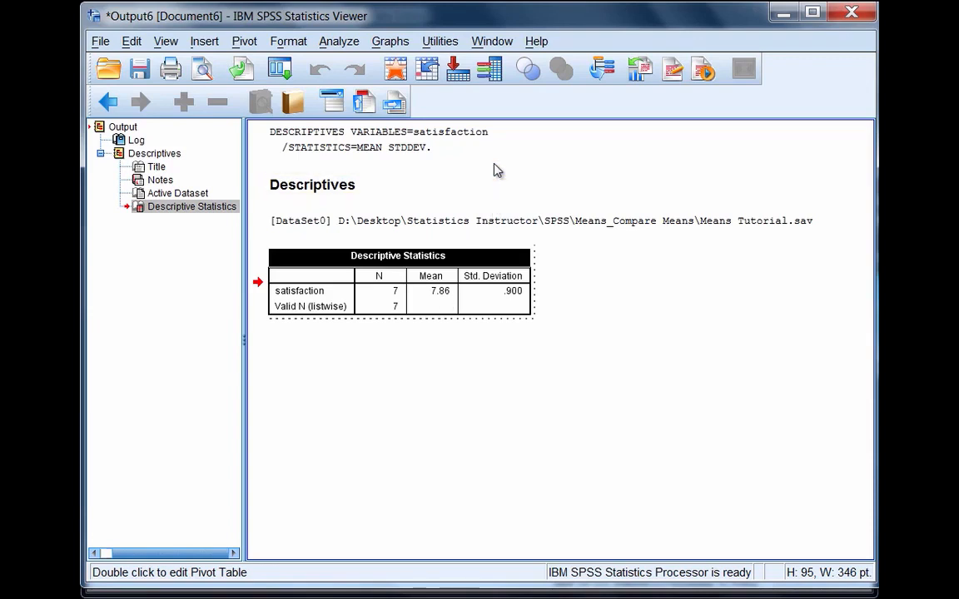
{"action": "left_click", "coordinate": [398, 71]}
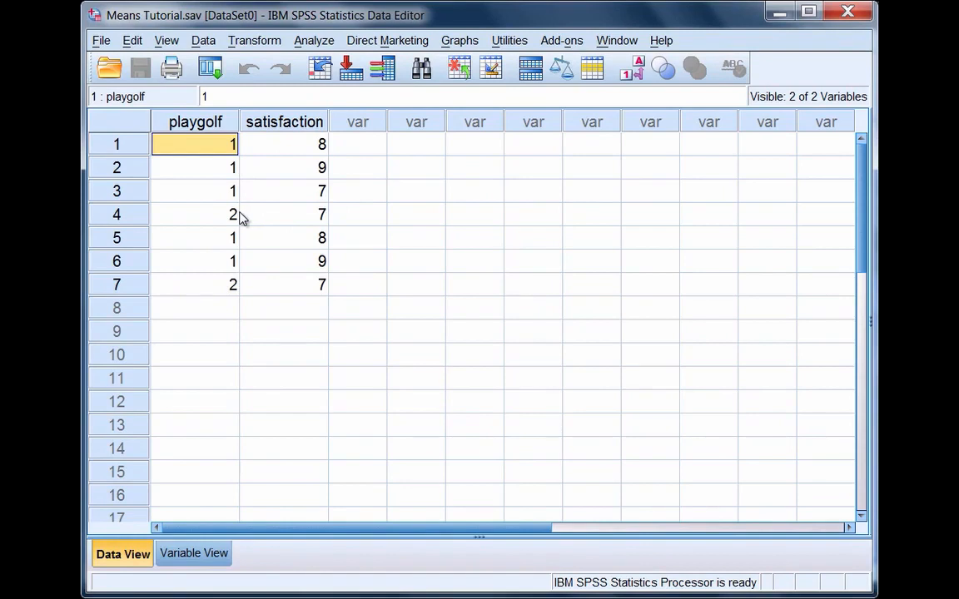
- Start the Compare Means procedure for Means and assign satisfaction as the dependent variable
{"action": "left_click", "coordinate": [314, 40]}
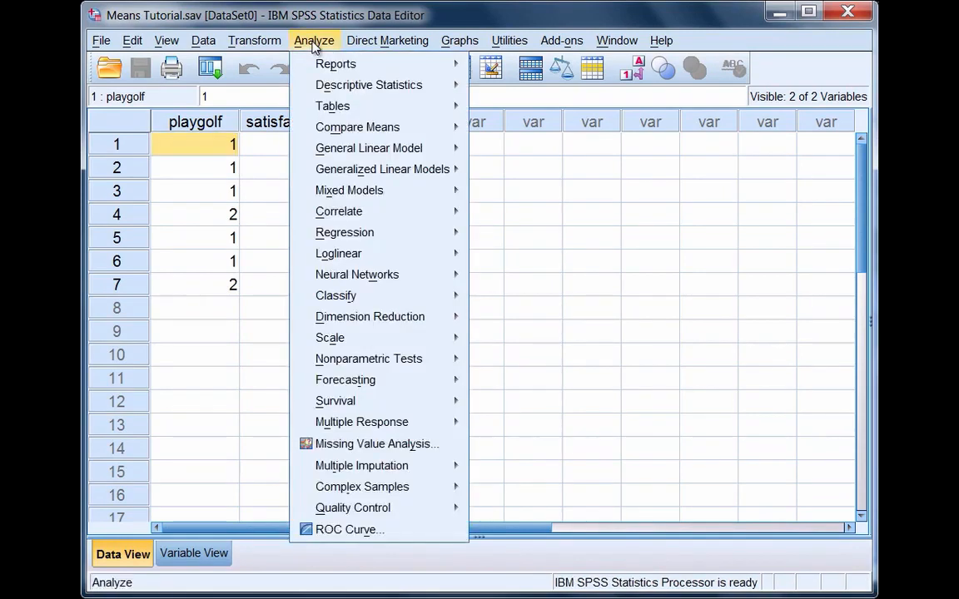
{"action": "mouse_move", "coordinate": [392, 84]}
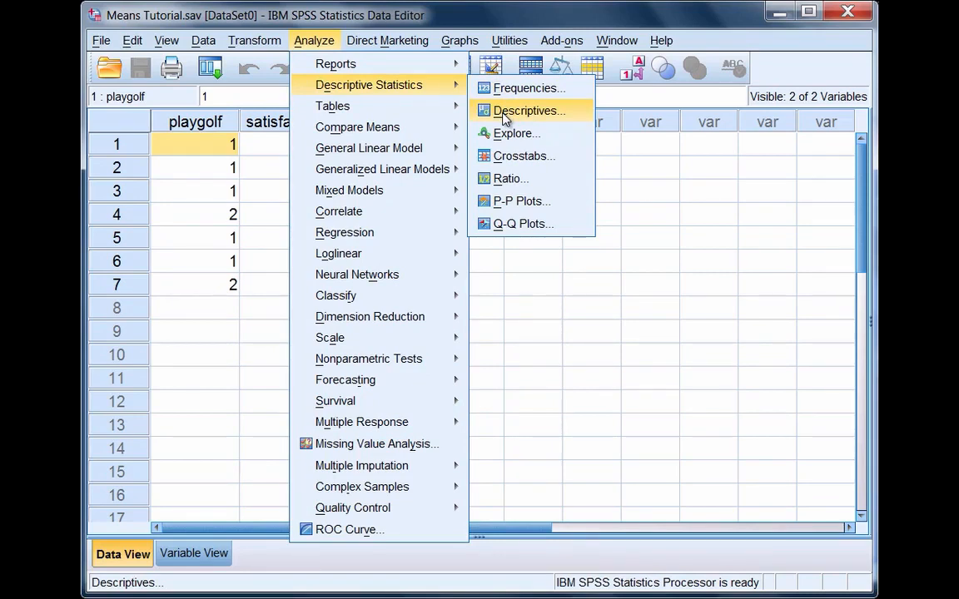
{"action": "mouse_move", "coordinate": [457, 123]}
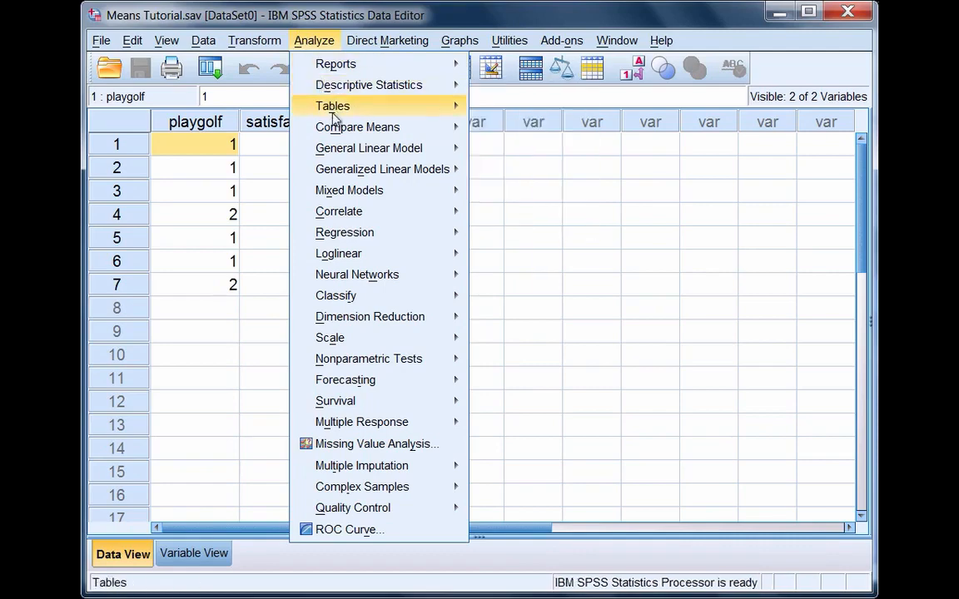
{"action": "mouse_move", "coordinate": [335, 131]}
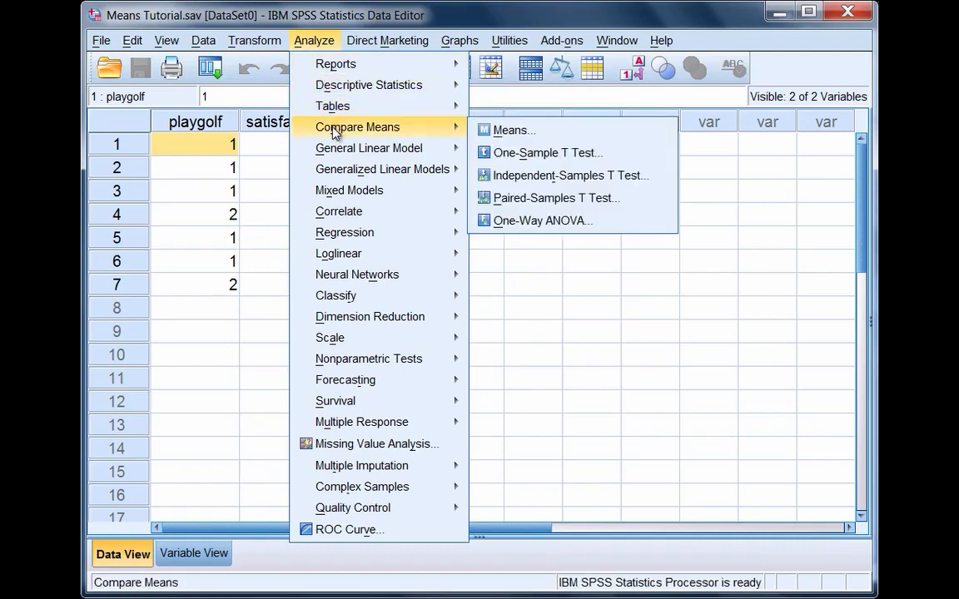
{"action": "left_click", "coordinate": [496, 133]}
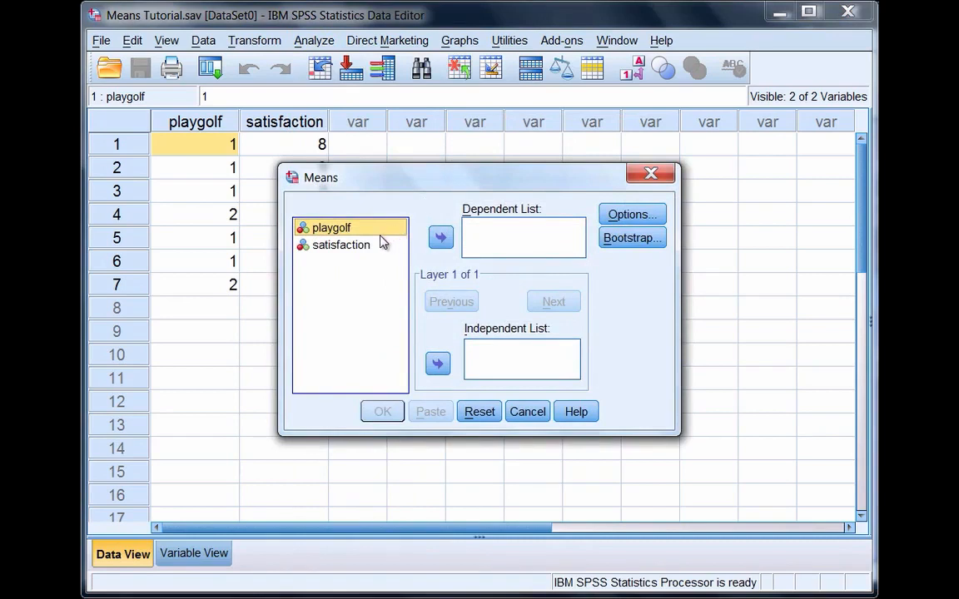
{"action": "left_click_drag", "start_coordinate": [425, 181], "coordinate": [512, 157]}
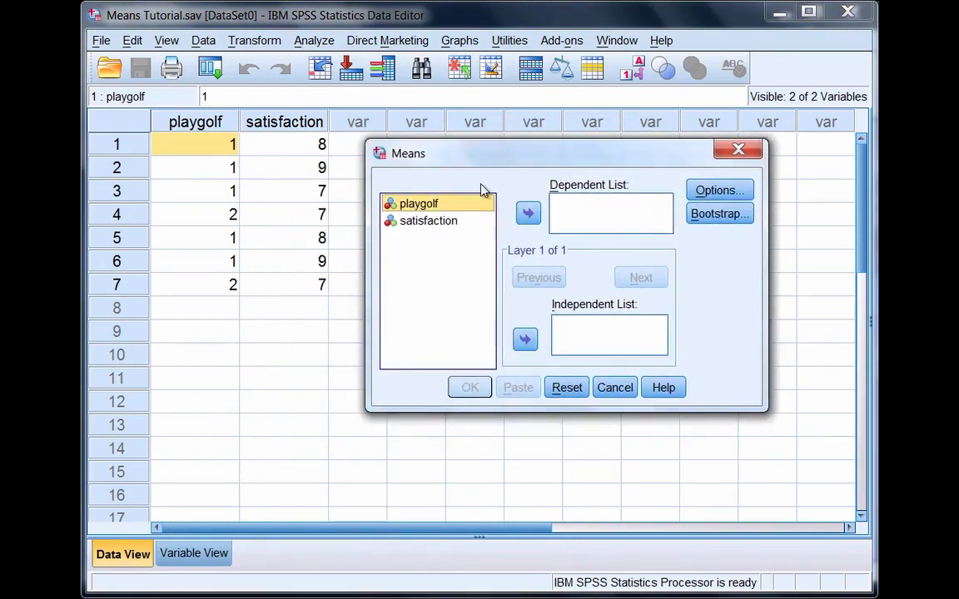
{"action": "left_click", "coordinate": [429, 221]}
{"action": "left_click", "coordinate": [520, 217]}
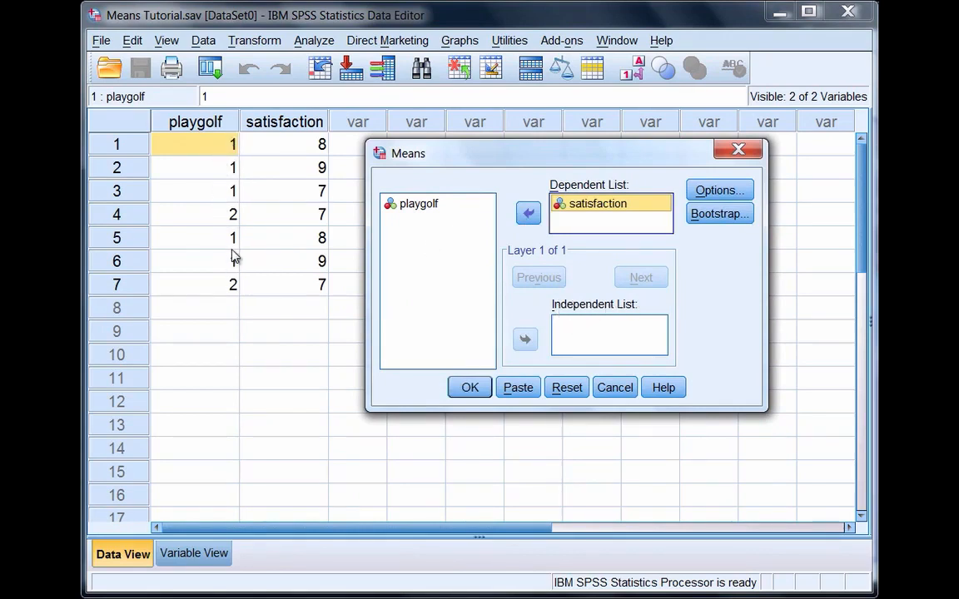
- Check the group codes in the playgolf column and assign playgolf as the independent variable
{"action": "left_click", "coordinate": [215, 125]}
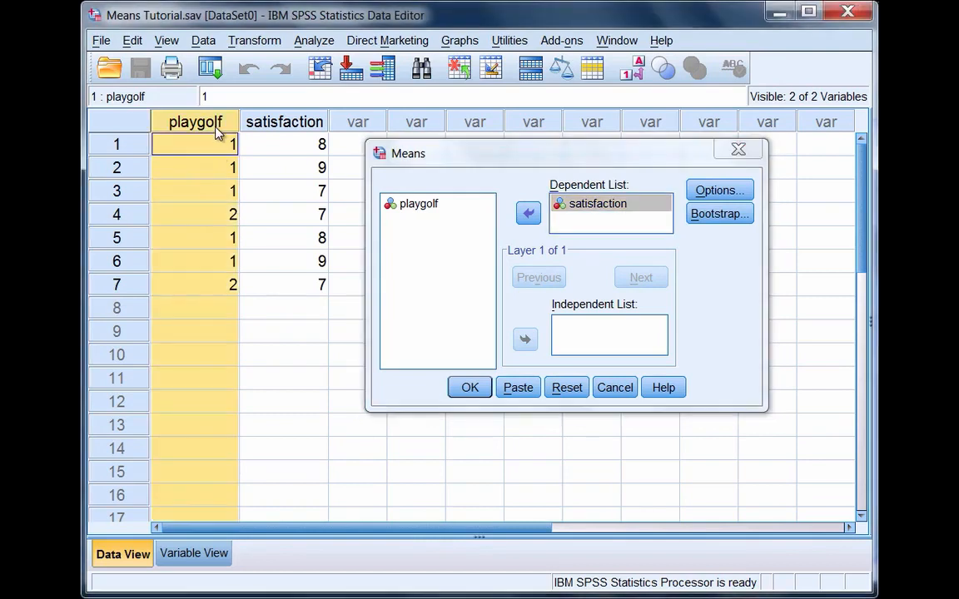
{"action": "left_click", "coordinate": [232, 153]}
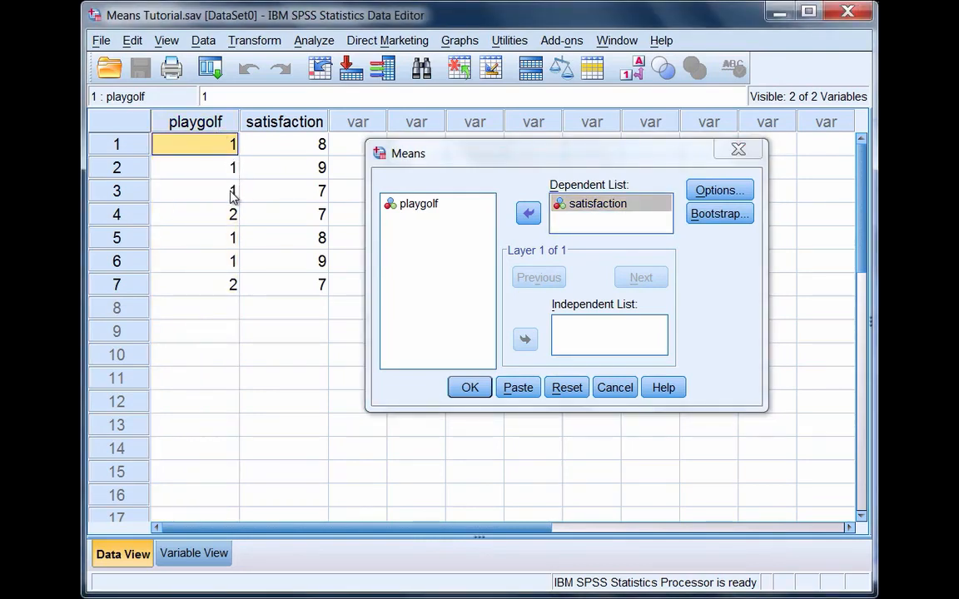
{"action": "left_click", "coordinate": [232, 195]}
{"action": "left_click", "coordinate": [231, 214]}
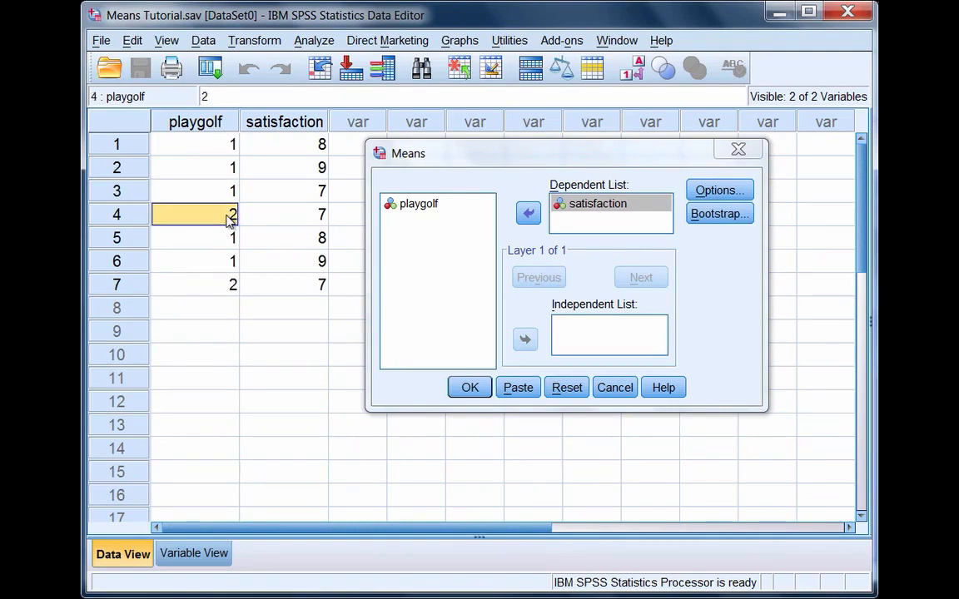
{"action": "left_click", "coordinate": [227, 197]}
{"action": "left_click", "coordinate": [229, 214]}
{"action": "left_click", "coordinate": [424, 209]}
{"action": "left_click", "coordinate": [534, 348]}
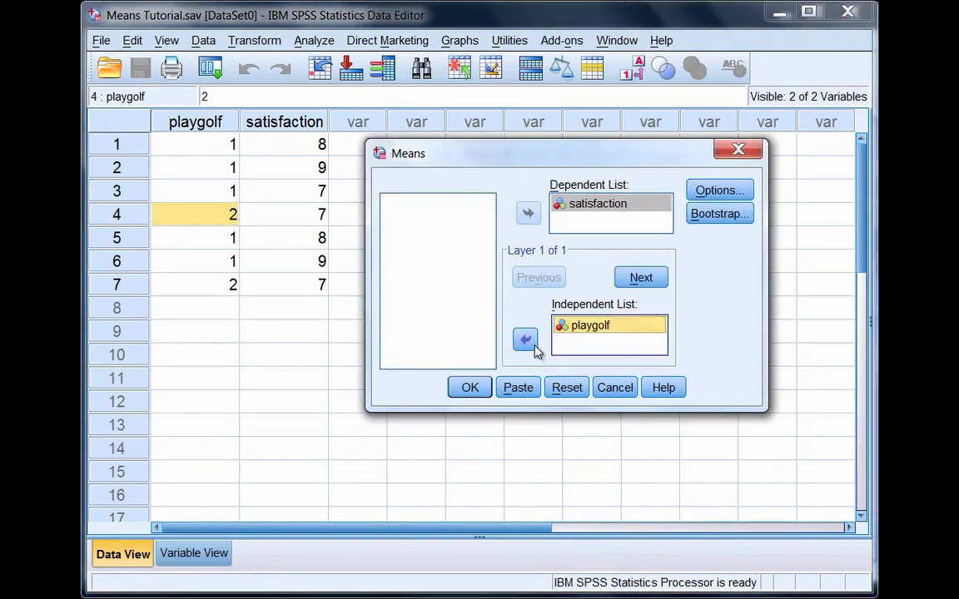
- Reorder the cell statistics so Number of Cases precedes Mean and Standard Deviation, and run the Means analysis
{"action": "left_click", "coordinate": [716, 191]}
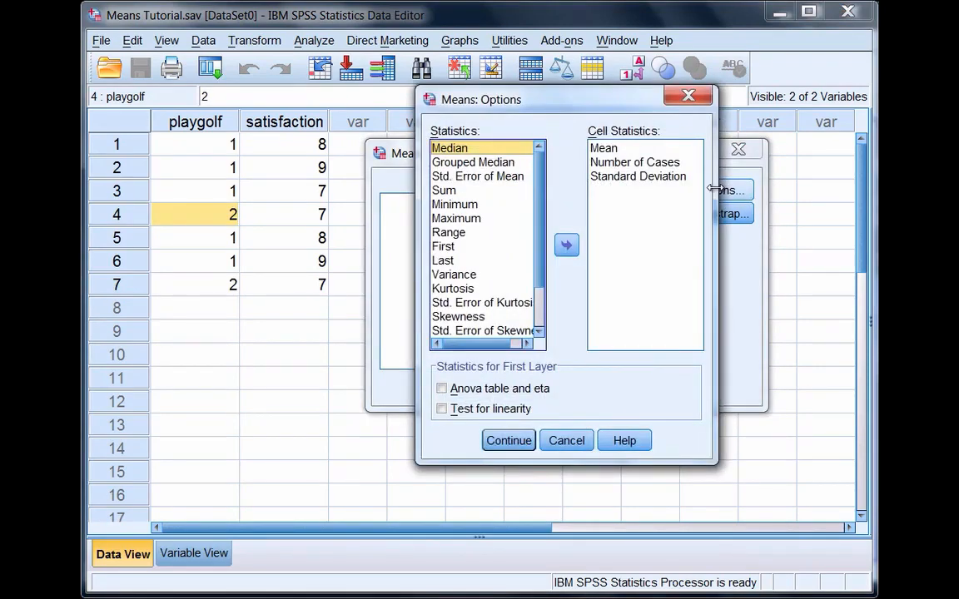
{"action": "left_click", "coordinate": [600, 148]}
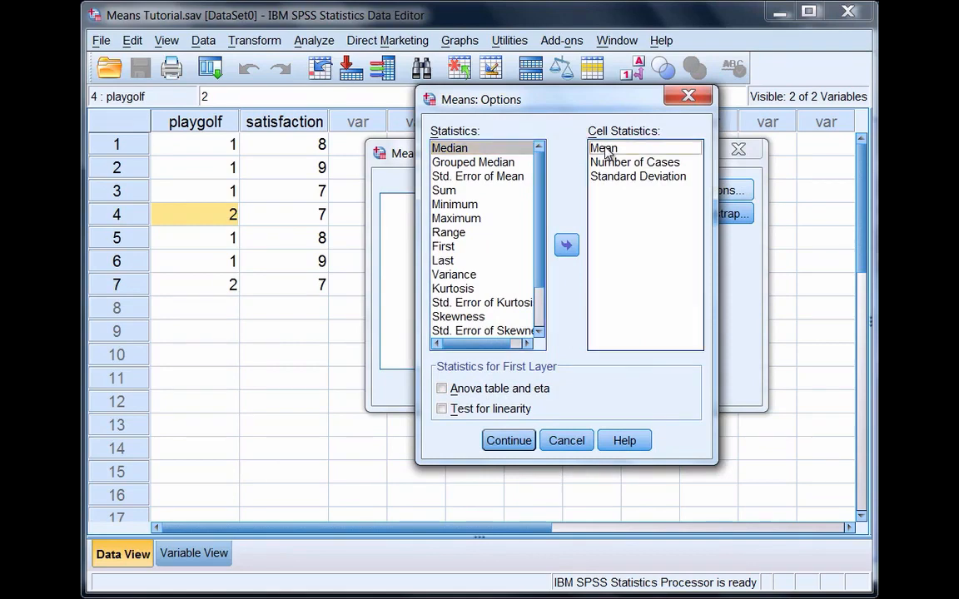
{"action": "left_click", "coordinate": [611, 176]}
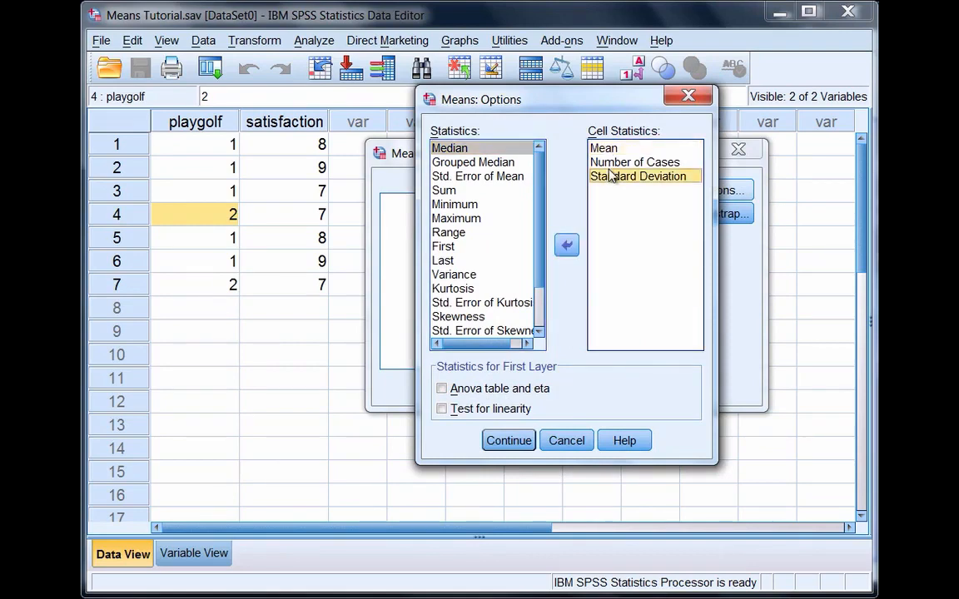
{"action": "left_click", "coordinate": [615, 167]}
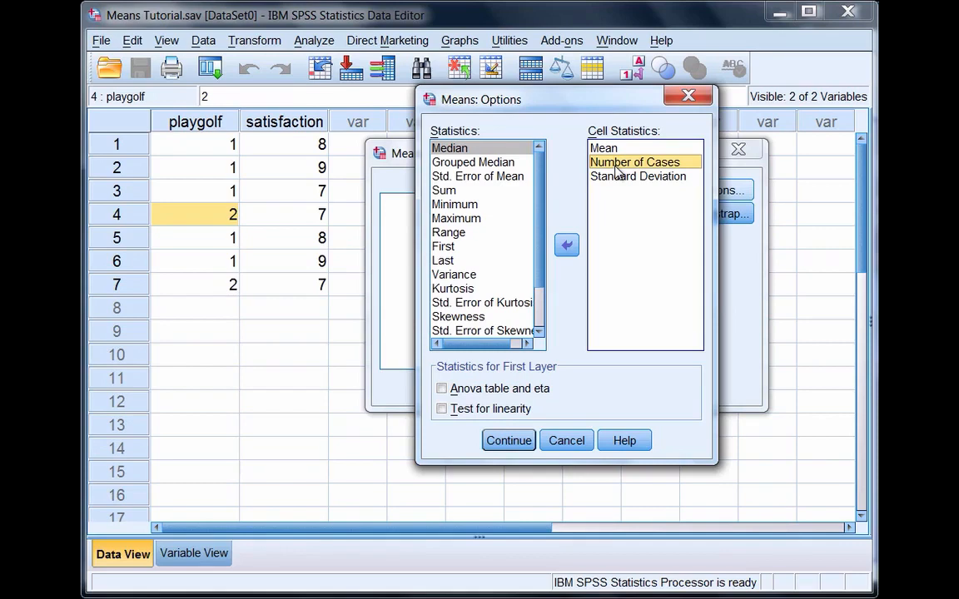
{"action": "left_click_drag", "start_coordinate": [617, 170], "coordinate": [613, 148]}
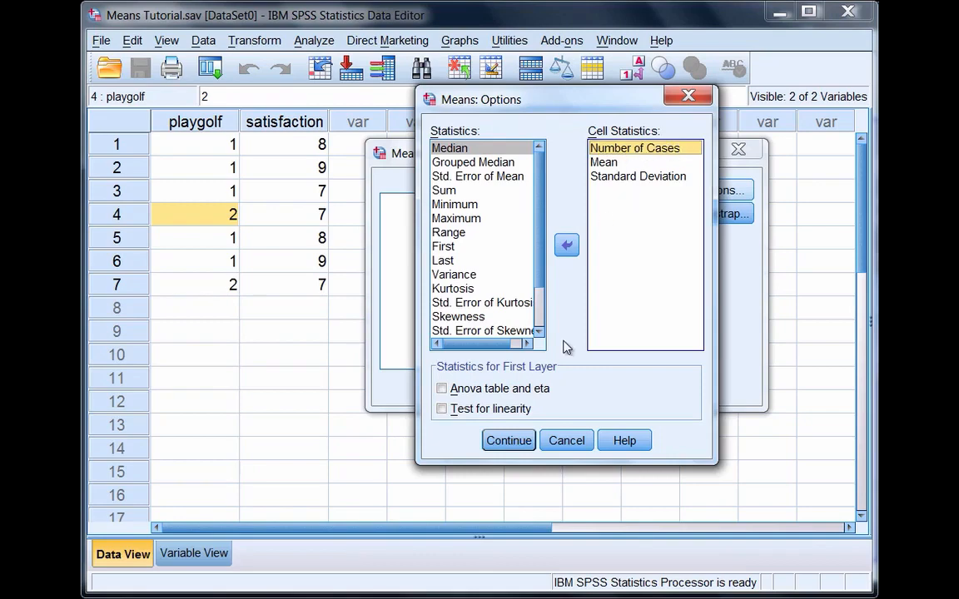
{"action": "left_click", "coordinate": [507, 441]}
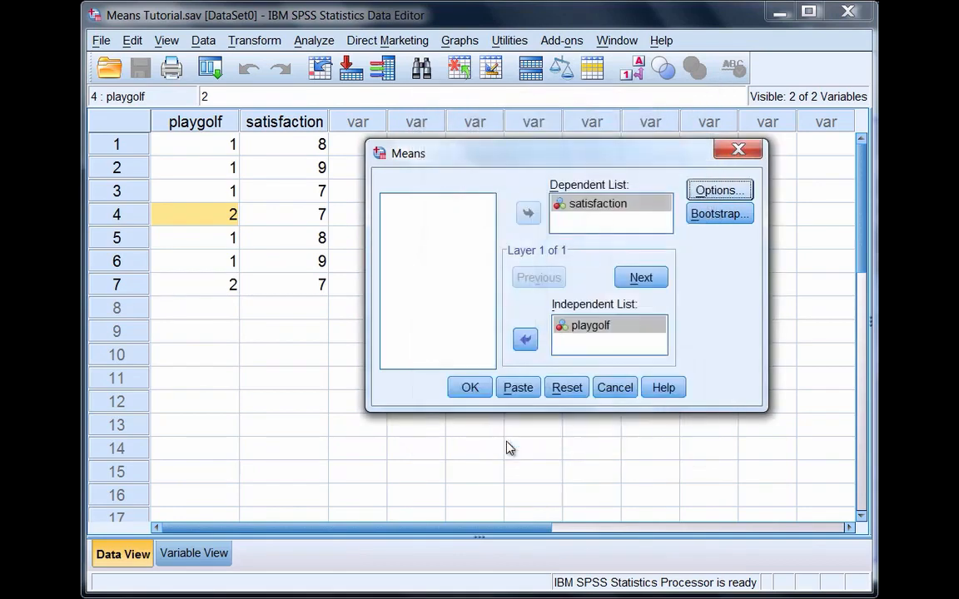
{"action": "left_click", "coordinate": [471, 389]}
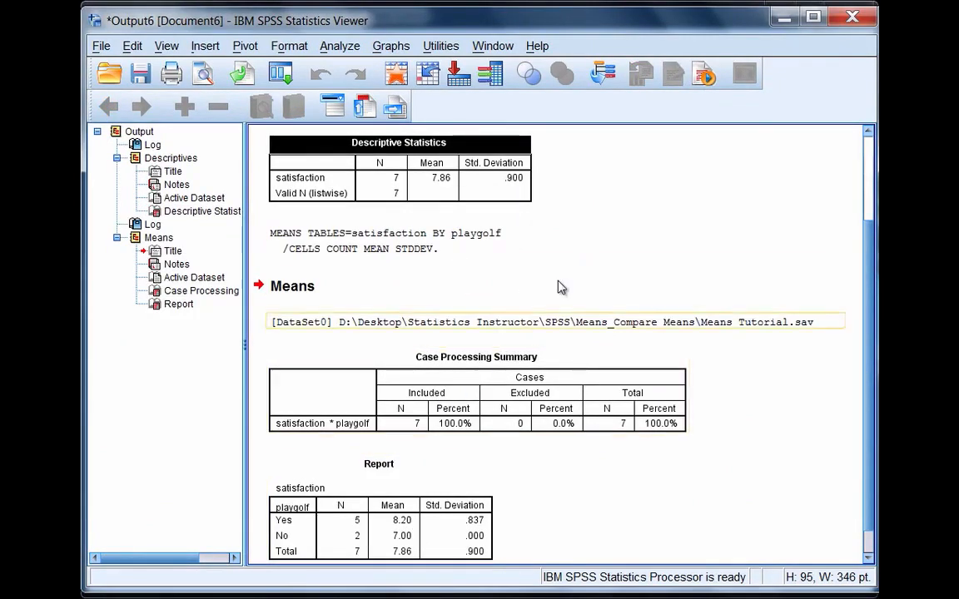
- Delete the syntax log above the Means heading and the active dataset line beneath it from the output
{"action": "left_click", "coordinate": [382, 248]}
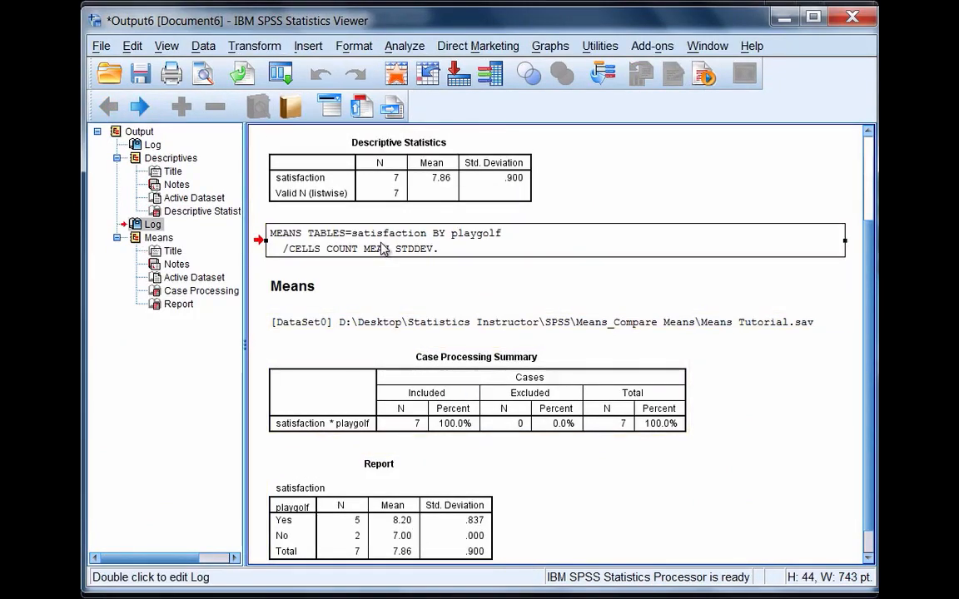
{"action": "key", "text": "Delete"}
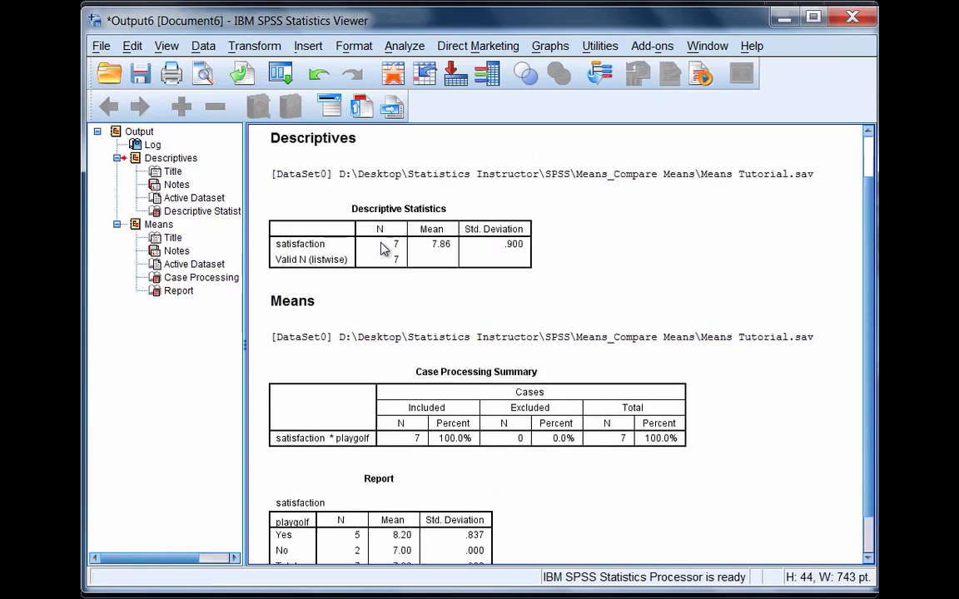
{"action": "left_click", "coordinate": [348, 337]}
{"action": "key", "text": "Delete"}
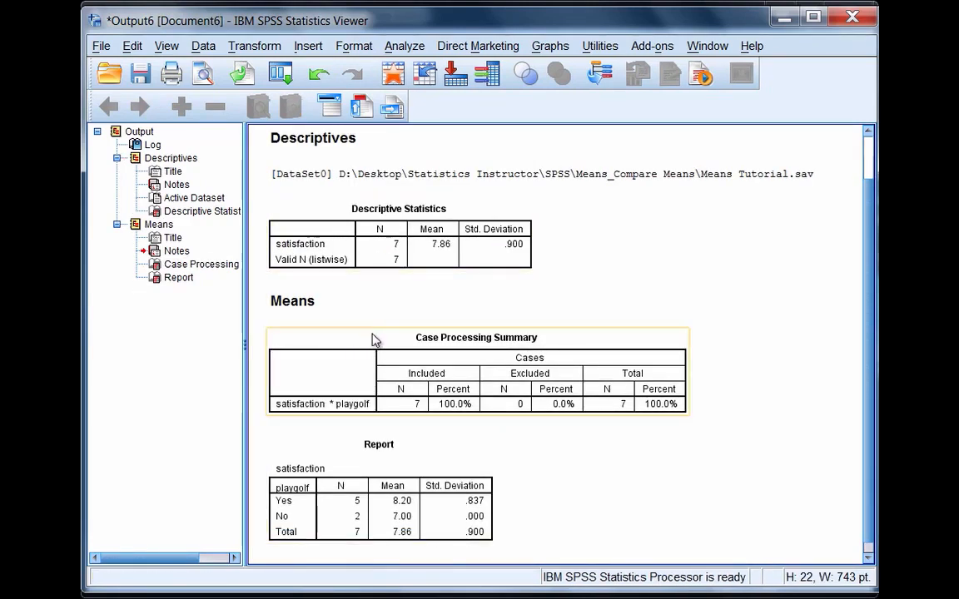
- Examine the Means output, including the Case Processing Summary and the Report table of satisfaction by playgolf group
{"action": "left_click", "coordinate": [292, 310]}
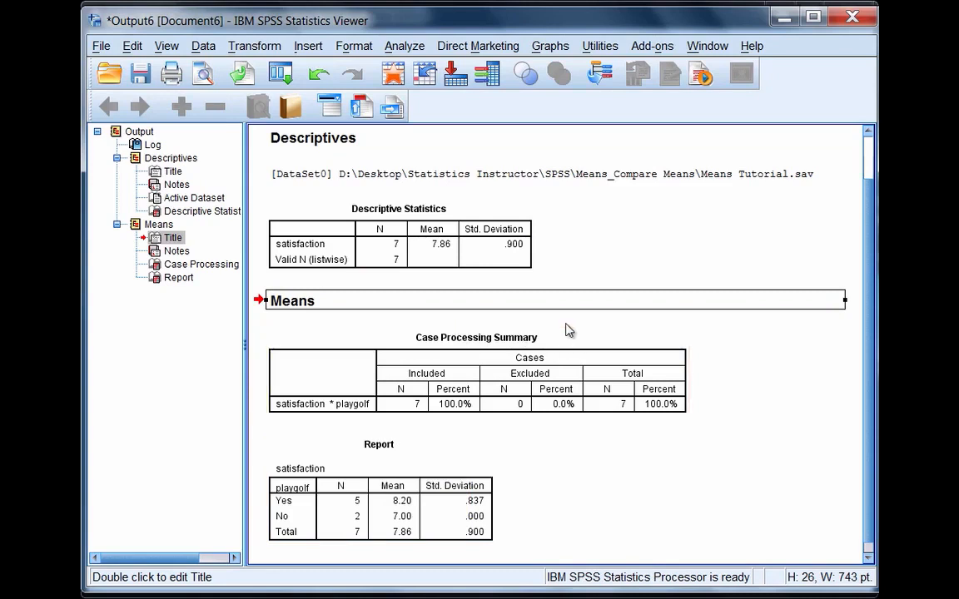
{"action": "left_click", "coordinate": [521, 388]}
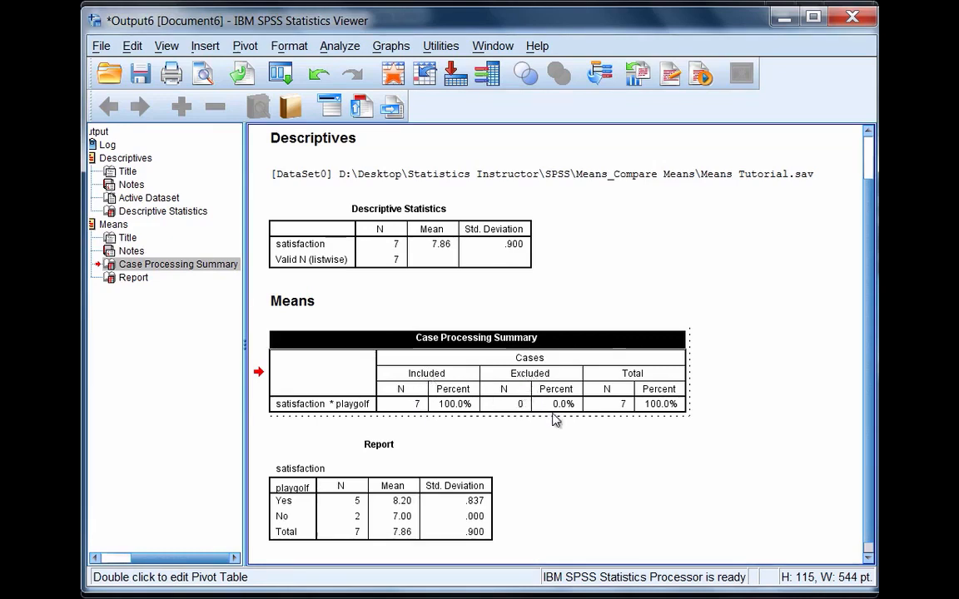
{"action": "double_click", "coordinate": [452, 515]}
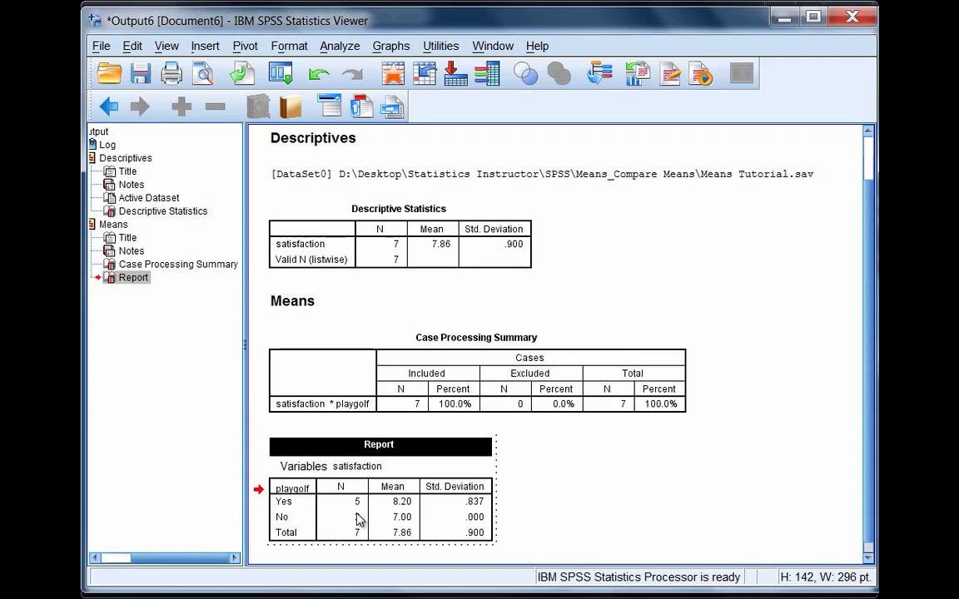
{"action": "left_click", "coordinate": [622, 477]}
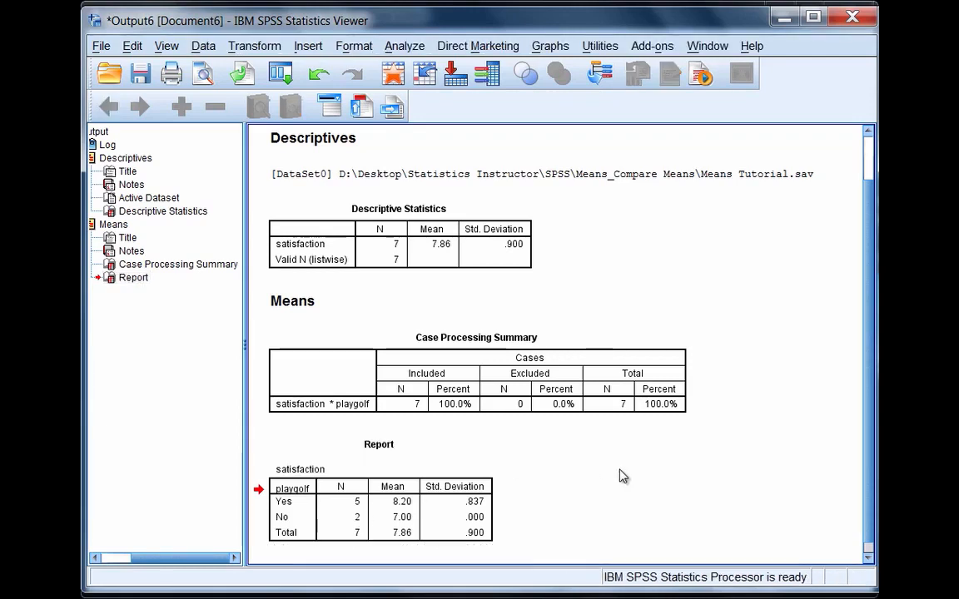